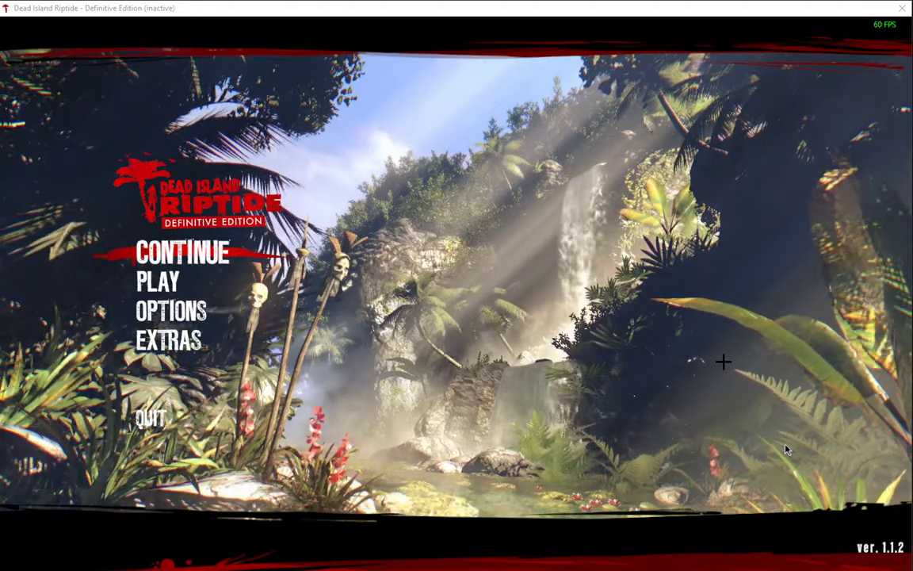
# Open the game's saved games list to check the existing save
pyautogui.click(785, 450)
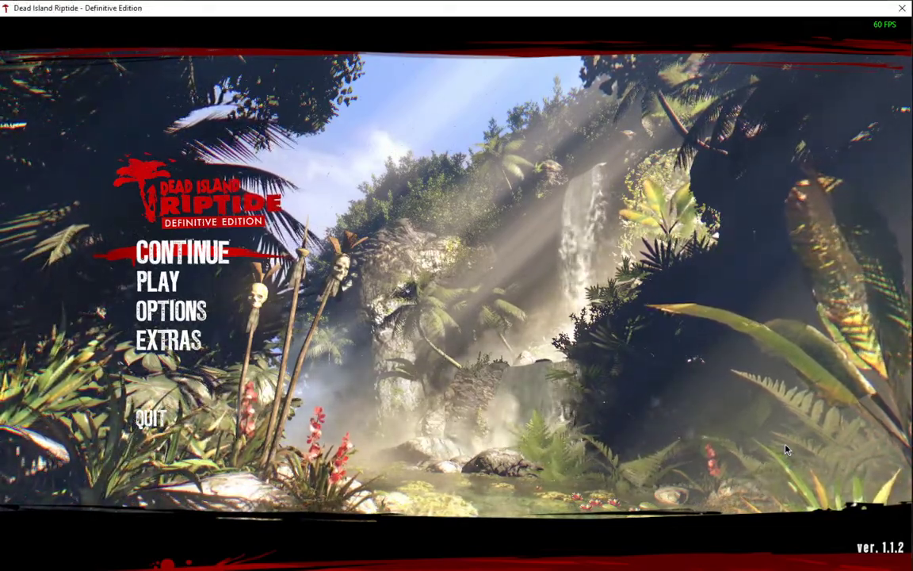
pyautogui.press('Escape')
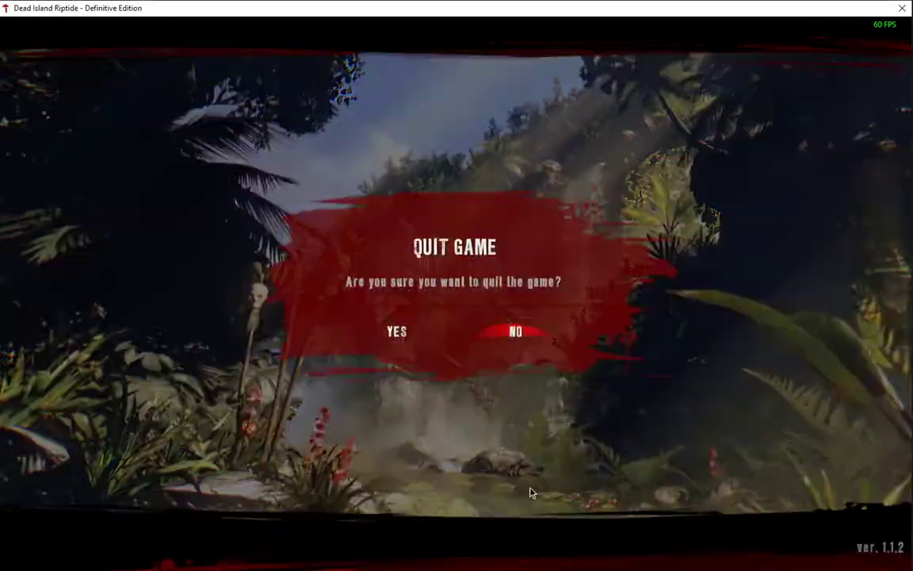
pyautogui.press('Escape')
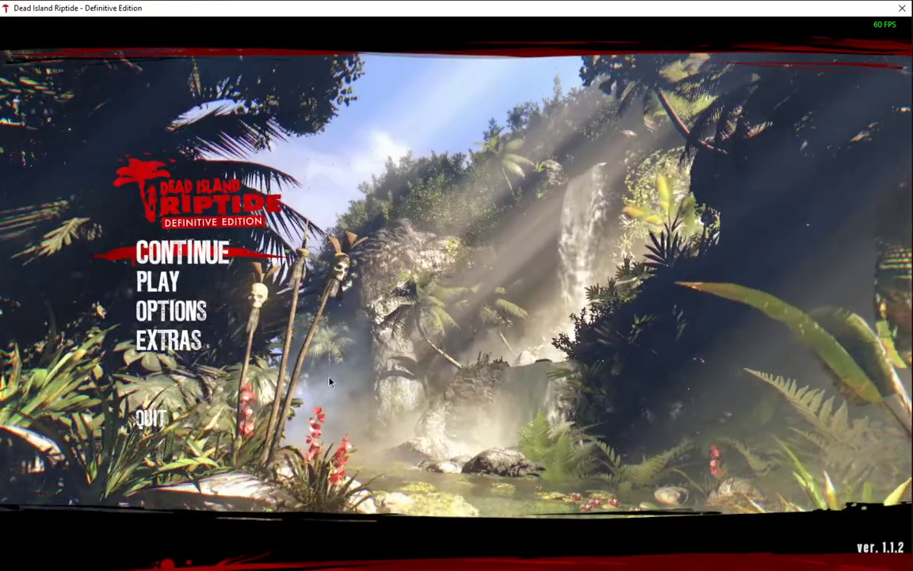
pyautogui.press('Down')
pyautogui.press('Return')
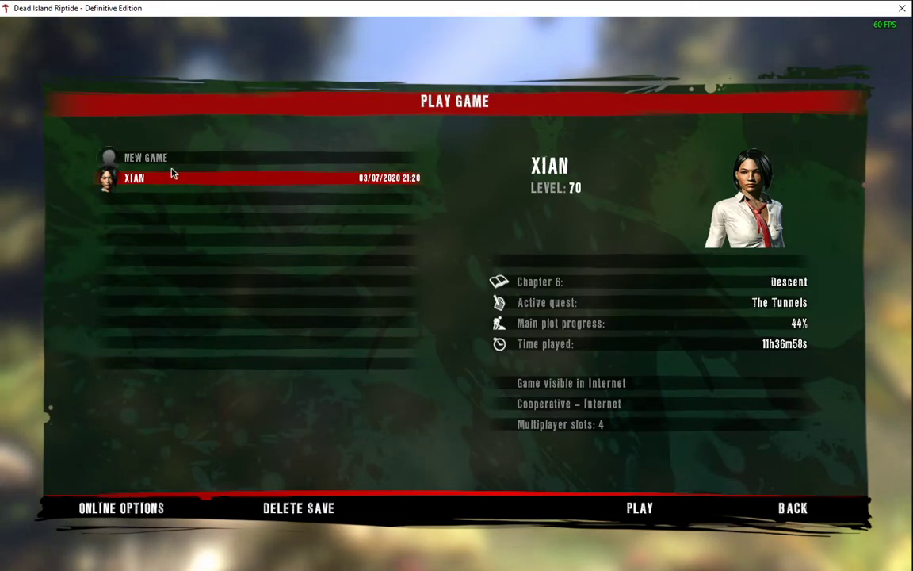
# Switch to the browser and download save_0.sar through the MediaFire link in the YouTube video's description
pyautogui.hotkey('alt', 'Tab')
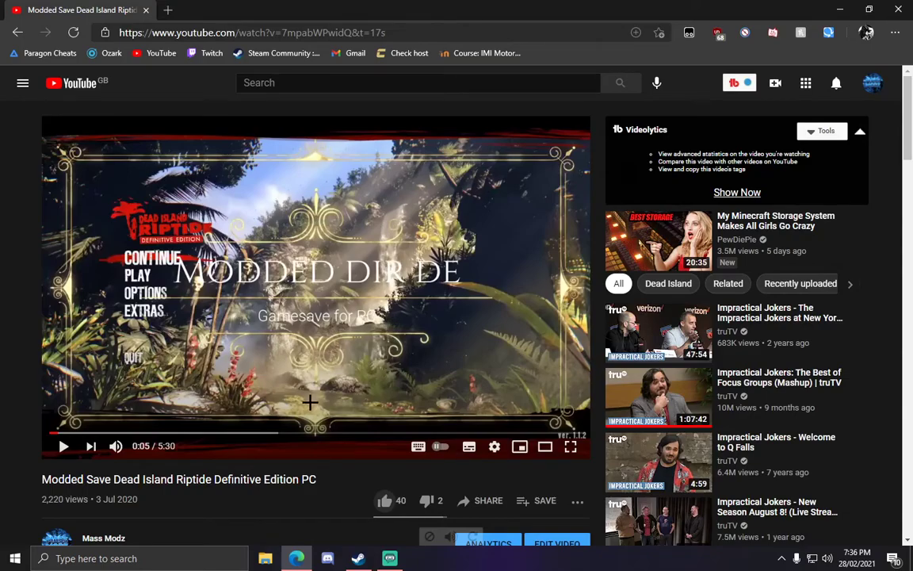
pyautogui.scroll(-2, 309, 402)
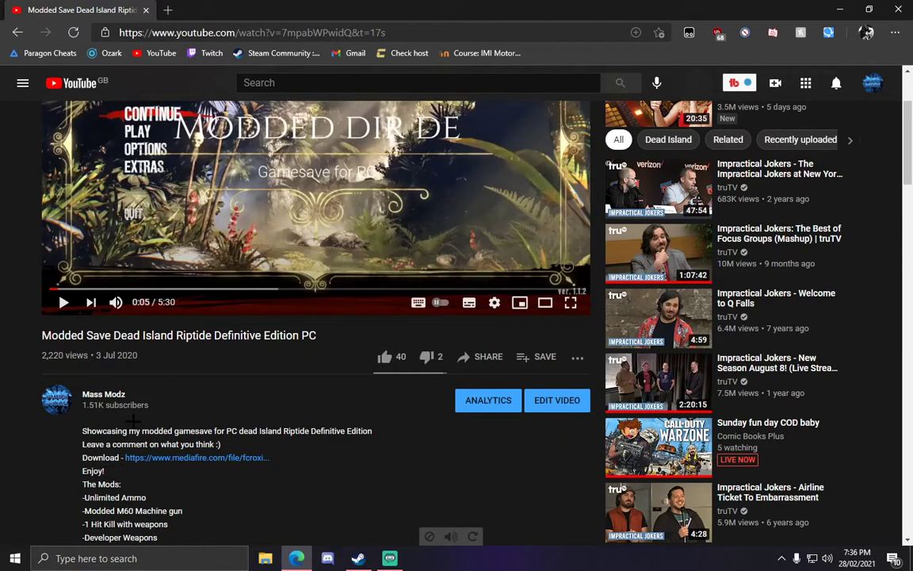
pyautogui.scroll(-2, 133, 421)
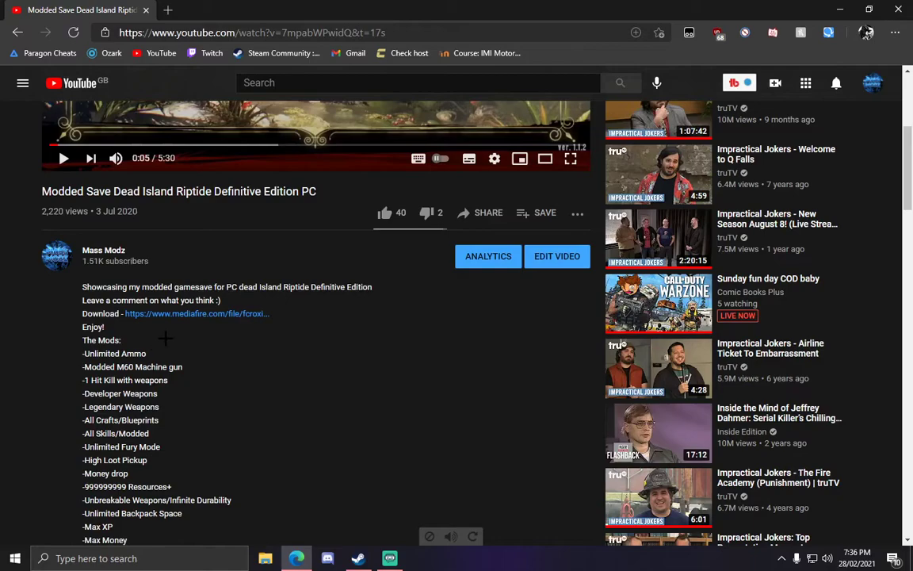
pyautogui.click(191, 313)
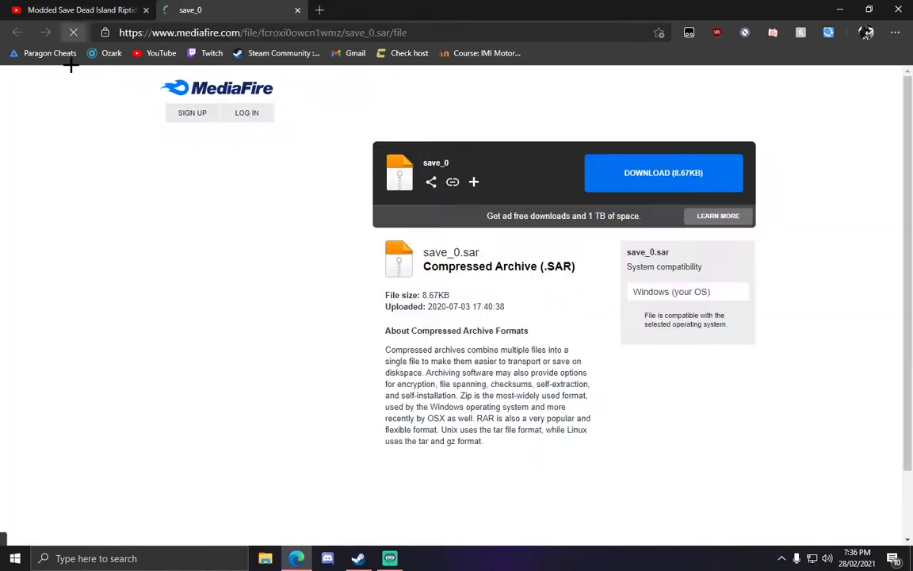
pyautogui.click(62, 8)
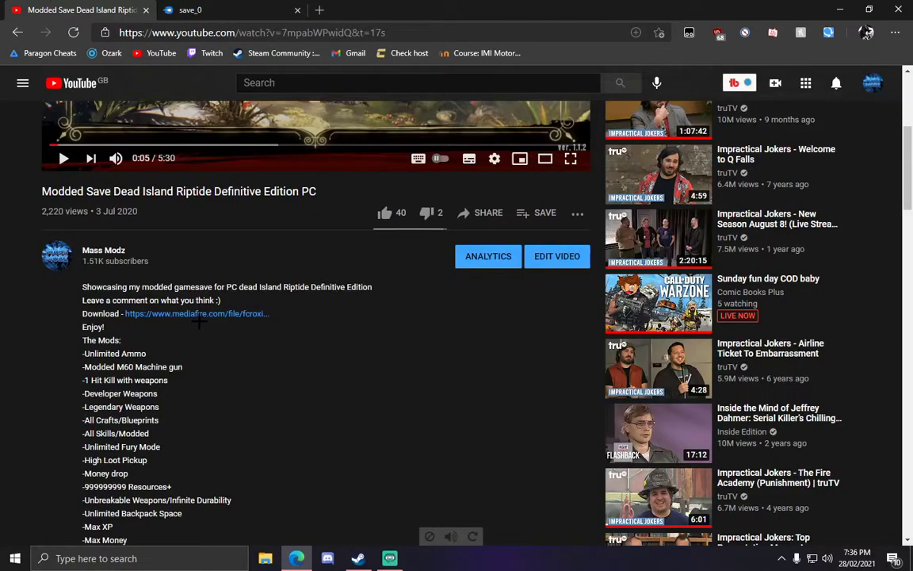
pyautogui.click(194, 10)
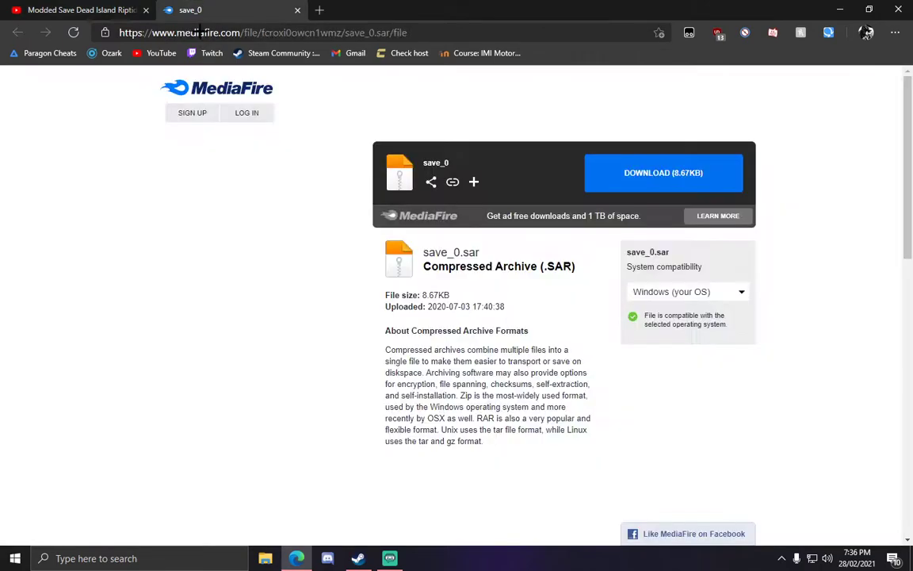
pyautogui.click(678, 165)
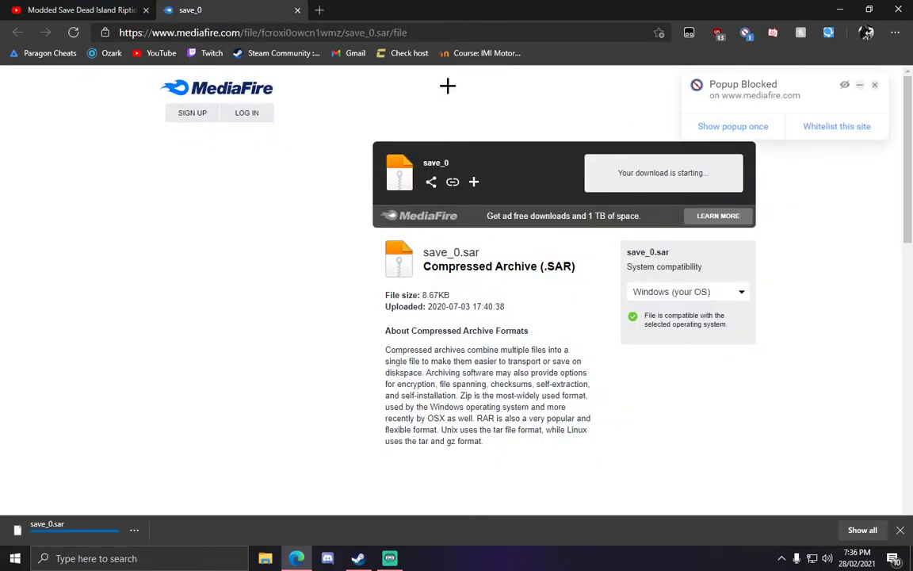
# Return to the YouTube video's description and highlight the gamesave directory path ending in 383150\remote\out\save
pyautogui.click(79, 10)
pyautogui.scroll(-5, 223, 292)
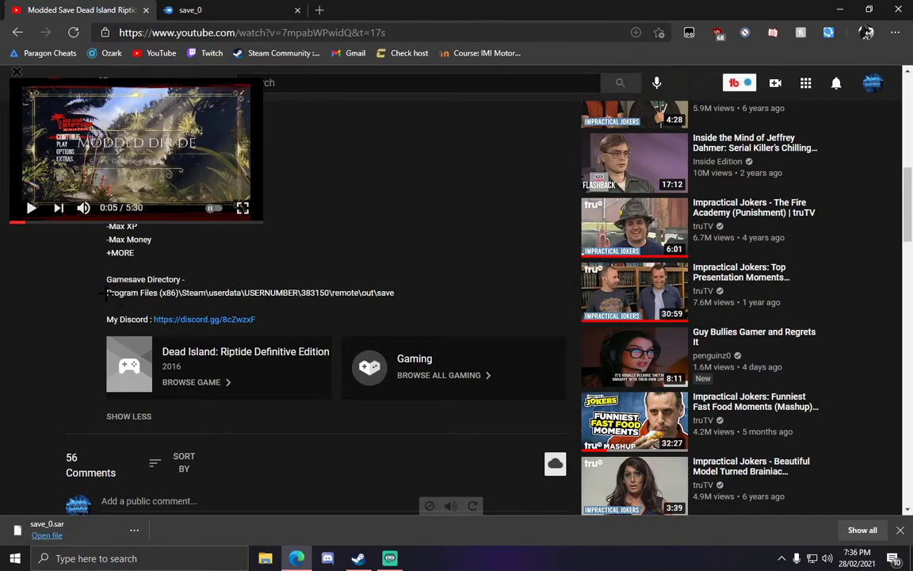
pyautogui.moveTo(107, 294); pyautogui.dragTo(386, 292)
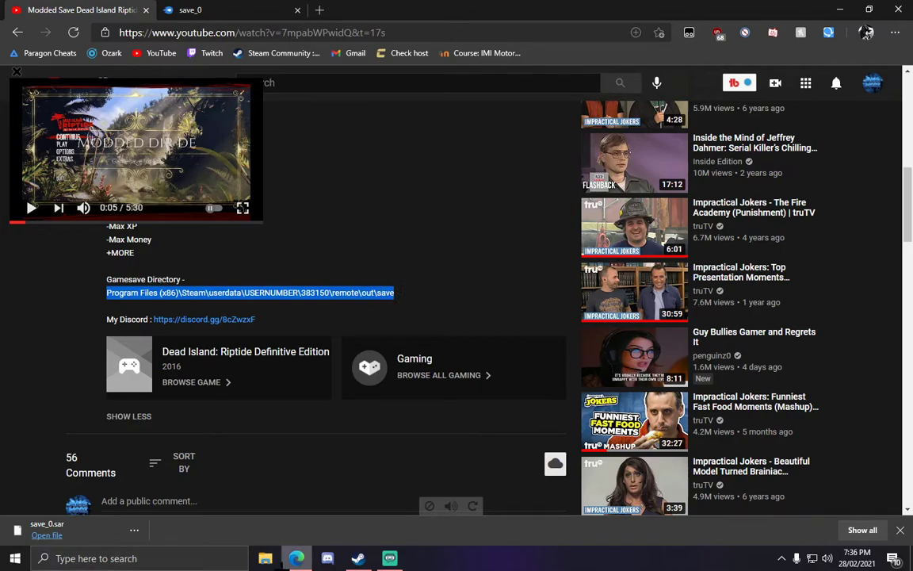
# Open File Explorer, go to Program Files (x86)\Steam\userdata on Local Disk (C:), and select the user-number folder
pyautogui.press('super+e')
pyautogui.moveTo(424, 84); pyautogui.dragTo(571, 61)
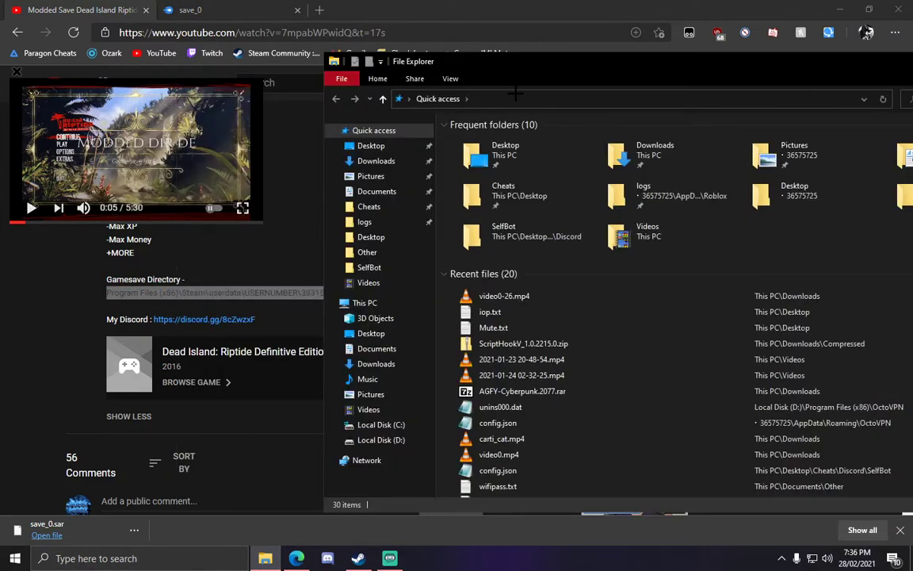
pyautogui.click(371, 302)
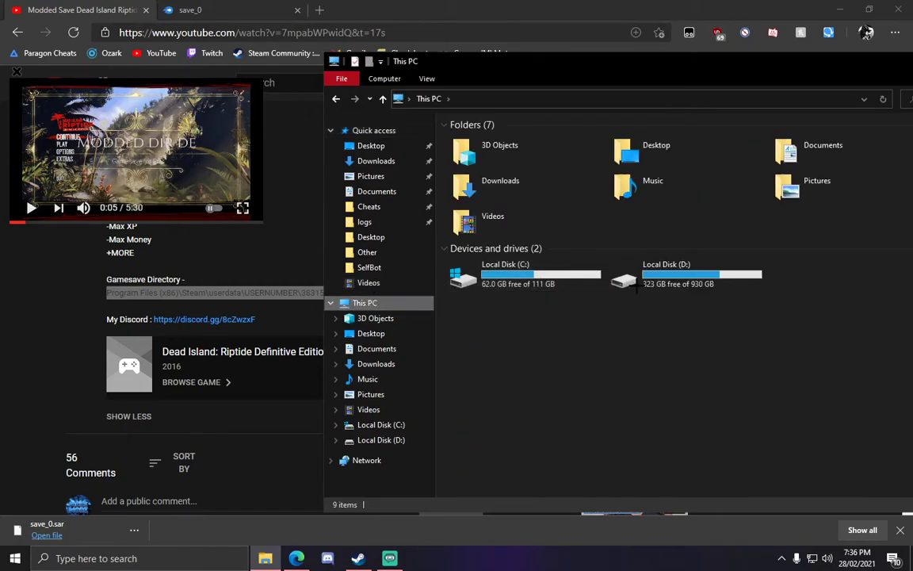
pyautogui.click(514, 267)
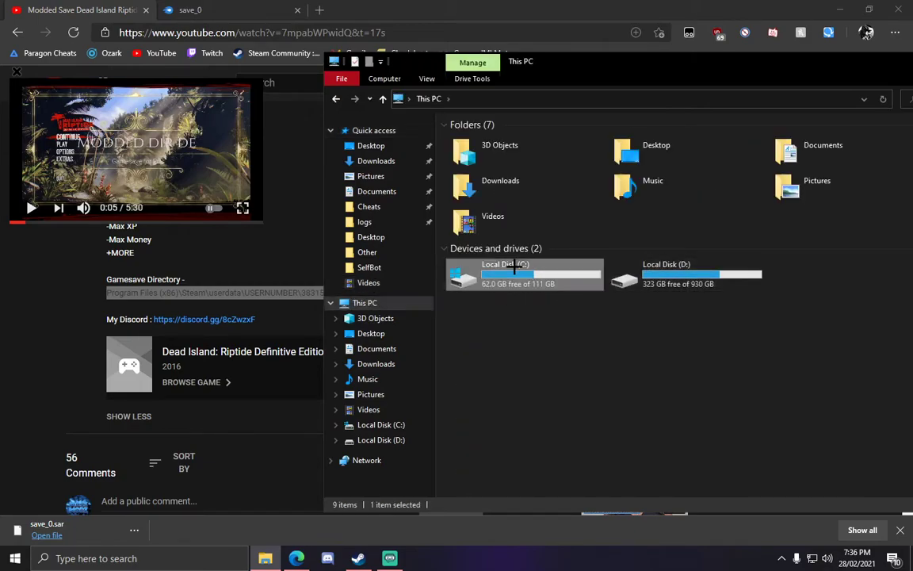
pyautogui.click(463, 295)
pyautogui.doubleClick(495, 277)
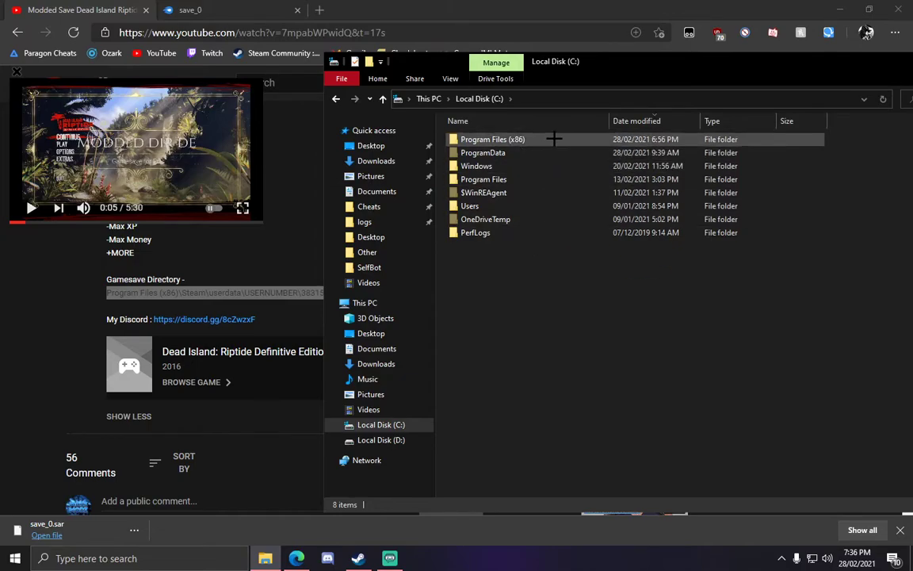
pyautogui.doubleClick(554, 138)
pyautogui.doubleClick(543, 139)
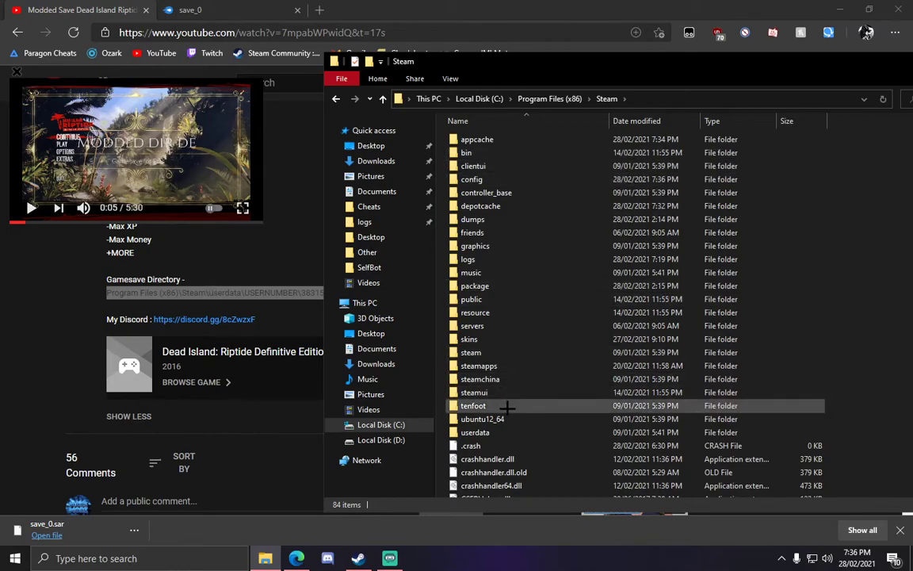
pyautogui.doubleClick(506, 432)
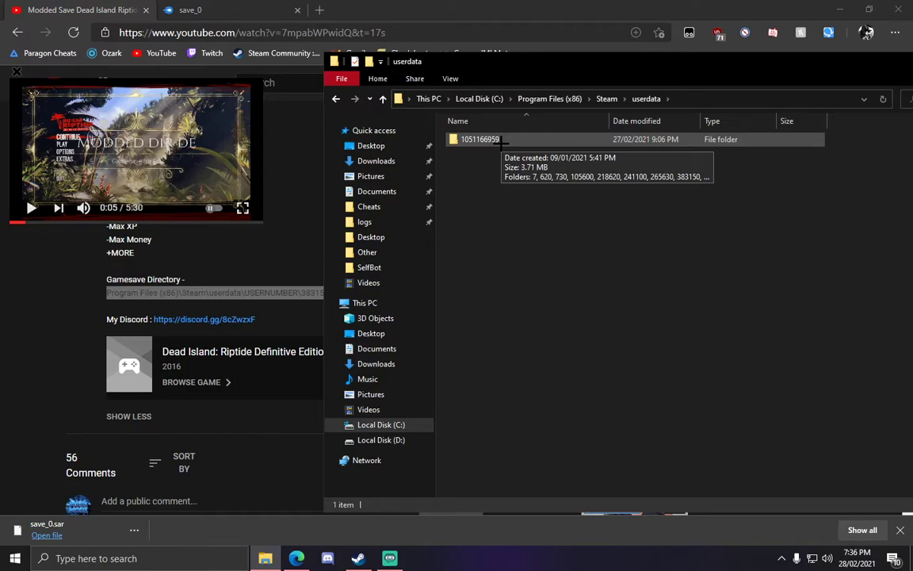
pyautogui.moveTo(485, 242); pyautogui.dragTo(459, 137)
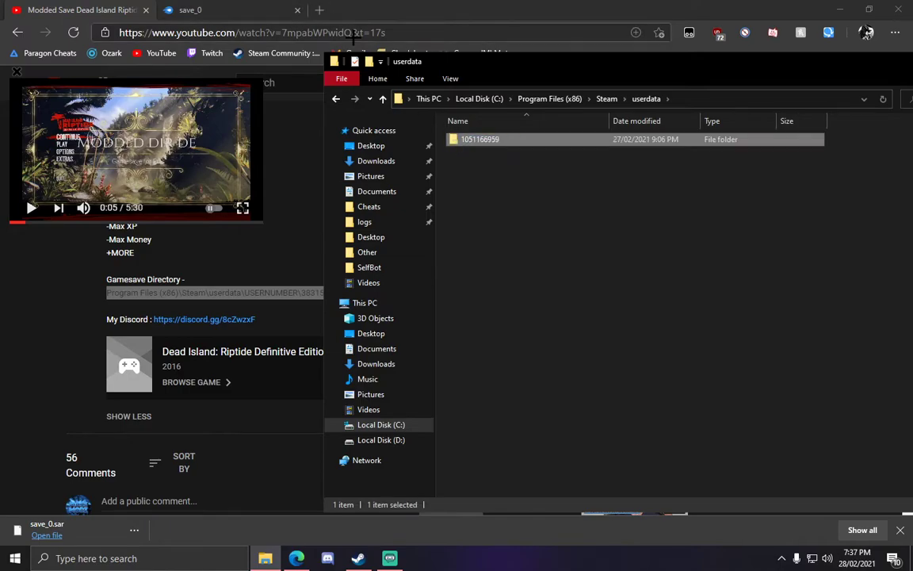
# Search the web for "steam id finder" in a new browser tab, open the Steam ID Finder site, and accept its cookies
pyautogui.moveTo(555, 61); pyautogui.dragTo(328, 106)
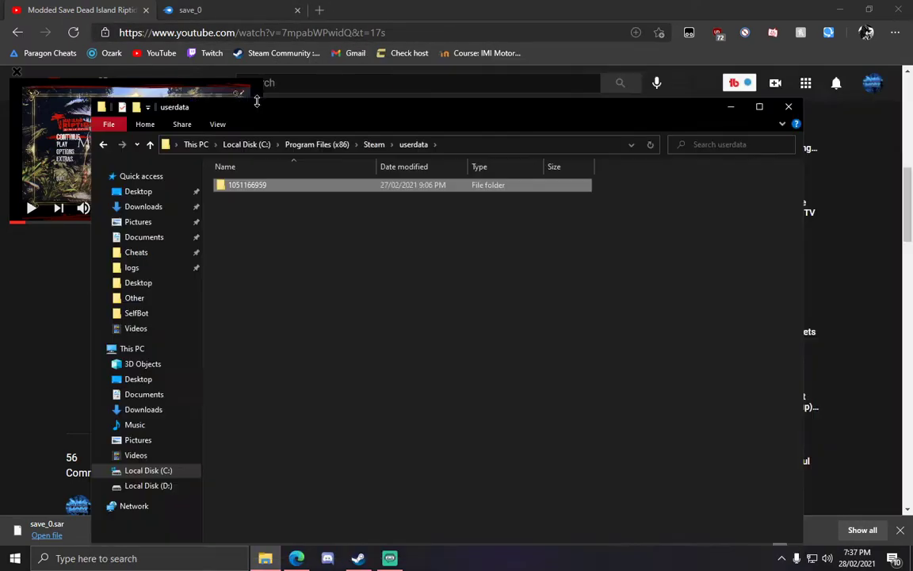
pyautogui.click(319, 11)
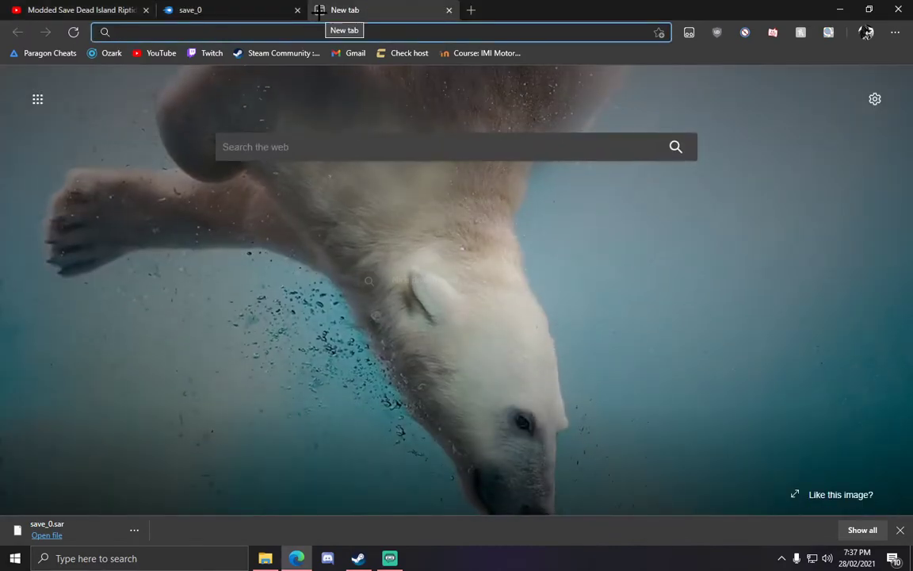
pyautogui.write('steam id f')
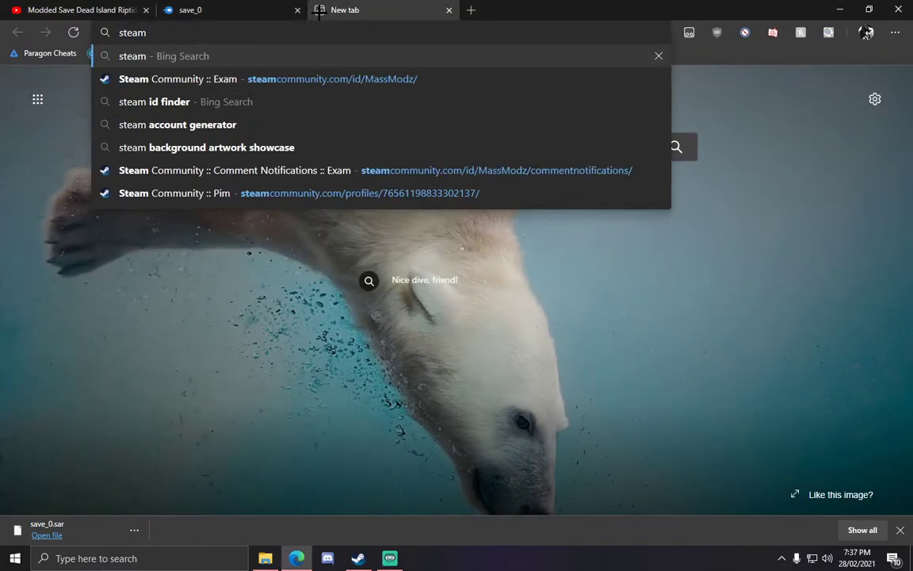
pyautogui.write('in')
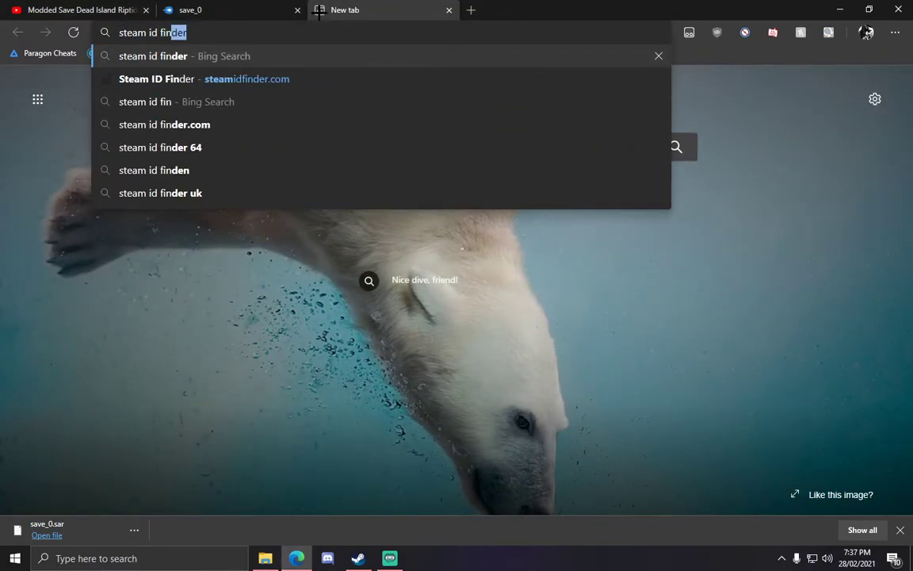
pyautogui.write('de')
pyautogui.press('Return')
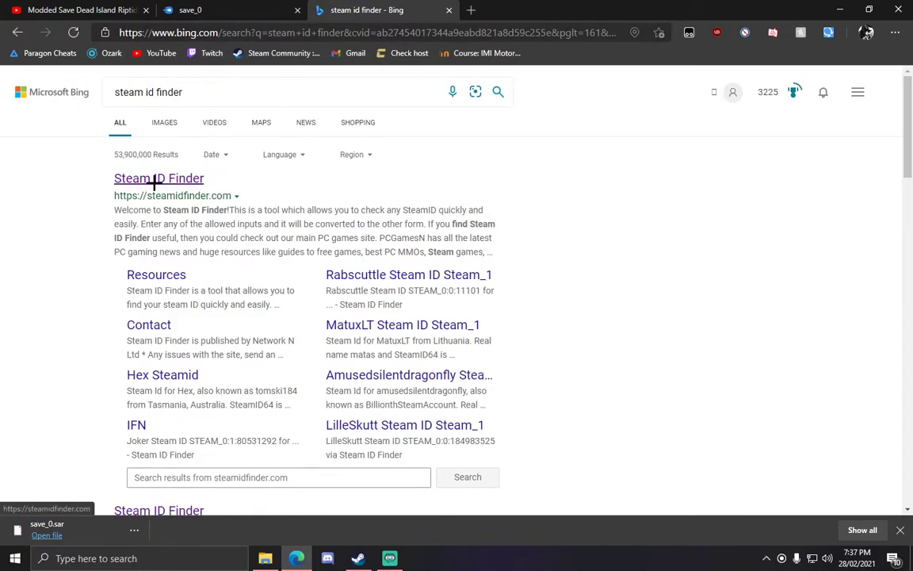
pyautogui.click(158, 179)
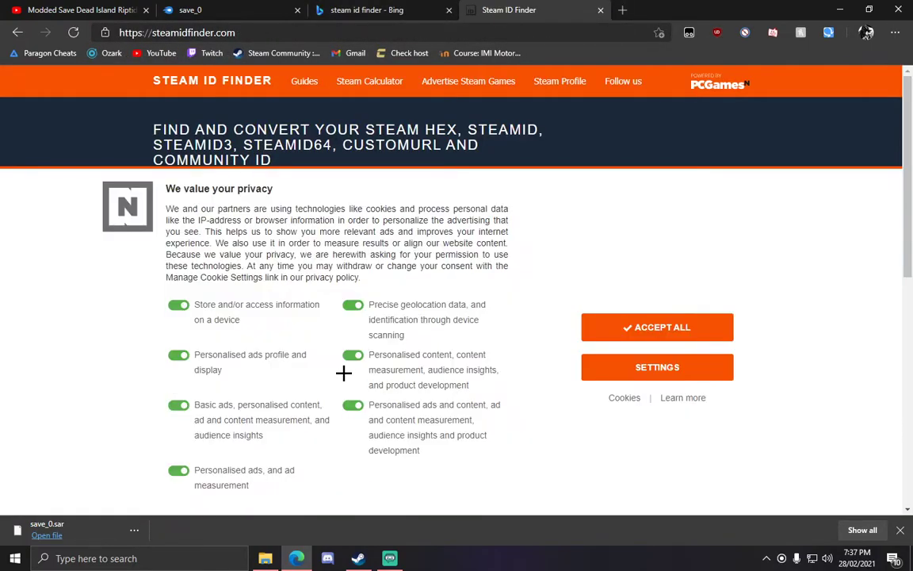
pyautogui.click(658, 328)
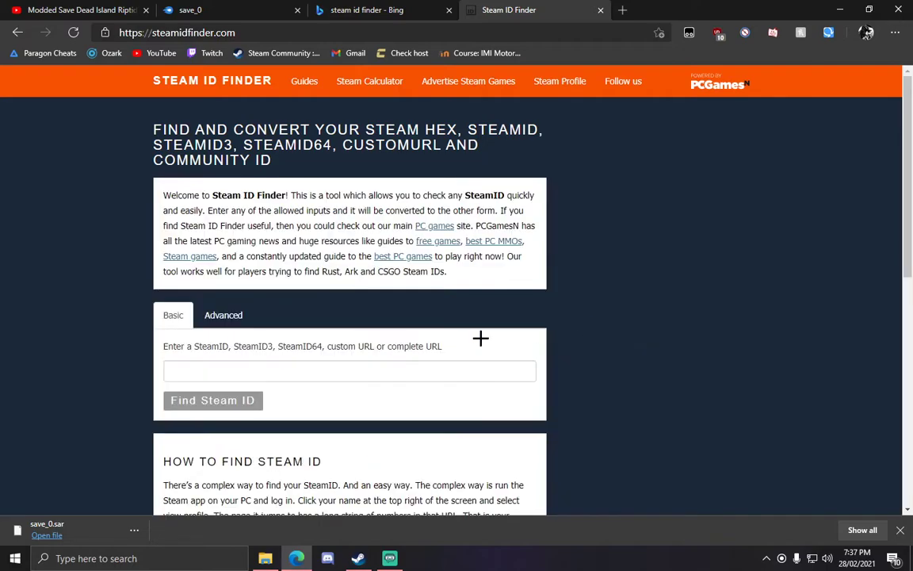
# Look up the Steam account by its custom URL name and highlight the profile address in the results
pyautogui.click(378, 370)
pyautogui.write('Massmodz')
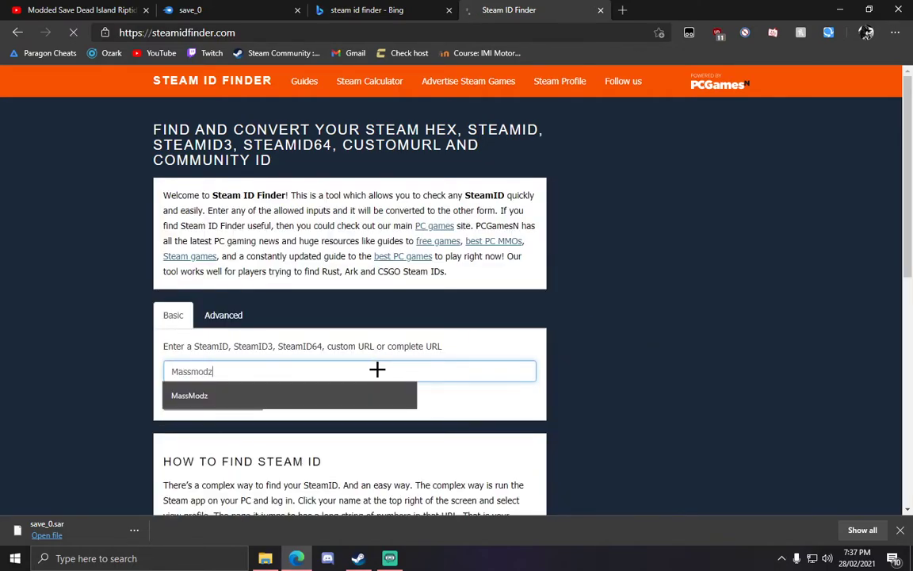
pyautogui.press('Return')
pyautogui.scroll(-2, 375, 297)
pyautogui.tripleClick(379, 308)
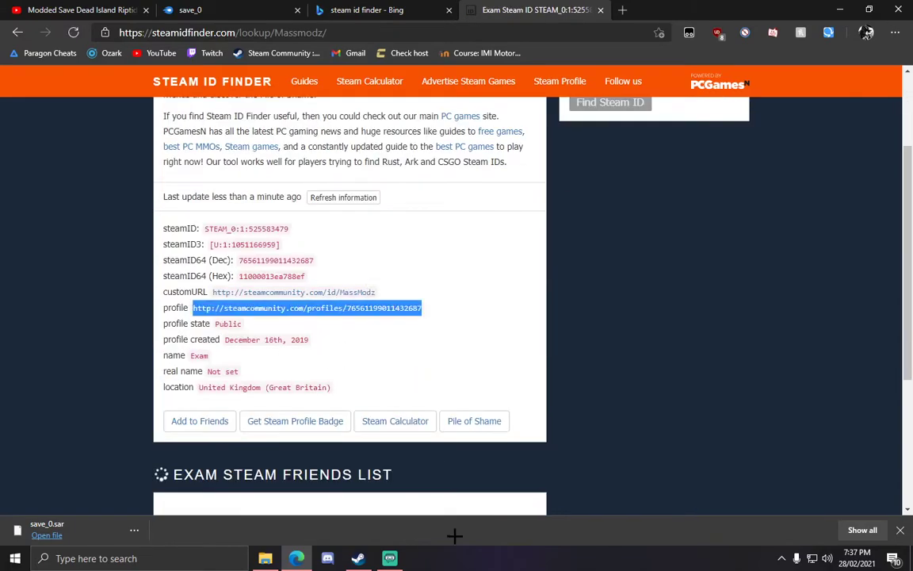
# Place the userdata folder window beside the Steam ID results and compare the folder number with the listed IDs
pyautogui.click(266, 558)
pyautogui.moveTo(335, 110); pyautogui.dragTo(634, 110)
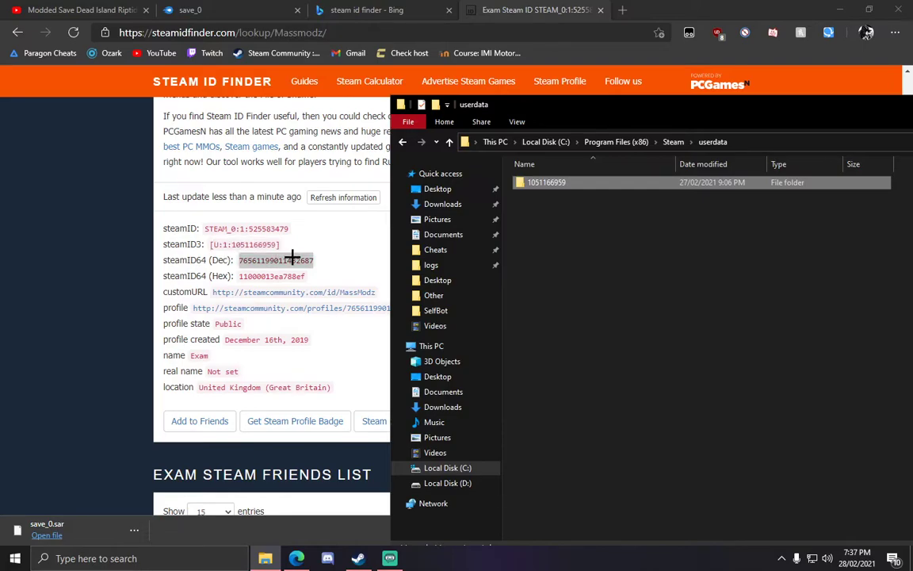
pyautogui.scroll(2, 296, 257)
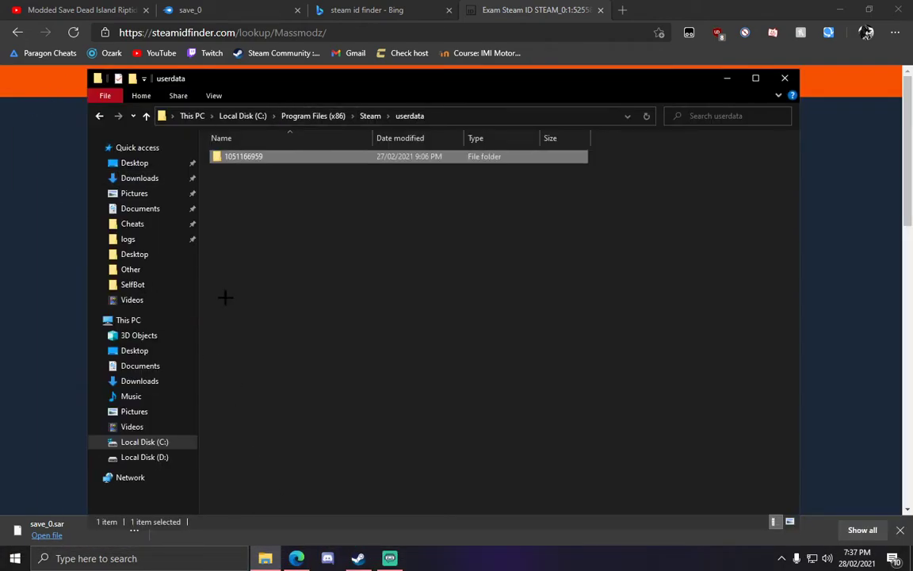
pyautogui.click(47, 267)
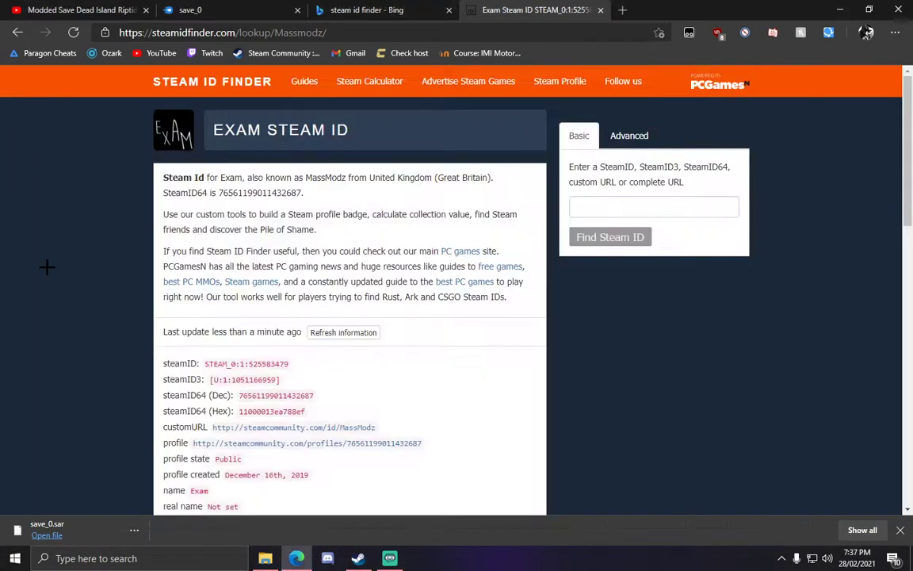
# Highlight the profile address on the lookup page and switch to Steam to view the account's profile page
pyautogui.click(606, 210)
pyautogui.moveTo(424, 443); pyautogui.dragTo(192, 444)
pyautogui.click(357, 558)
pyautogui.click(742, 13)
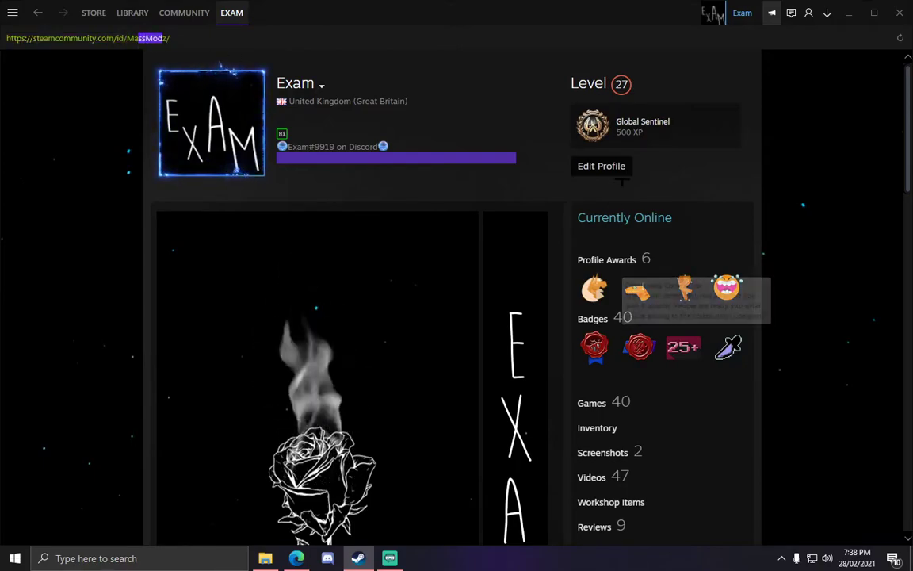
# Minimize Steam and the browser, and select the user-number folder inside userdata
pyautogui.click(849, 12)
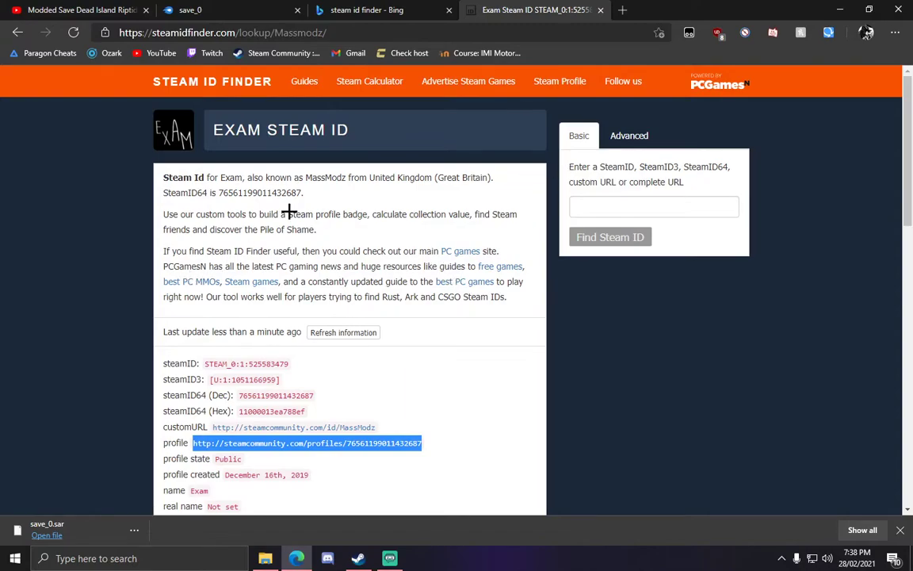
pyautogui.click(842, 9)
pyautogui.moveTo(350, 247); pyautogui.dragTo(239, 147)
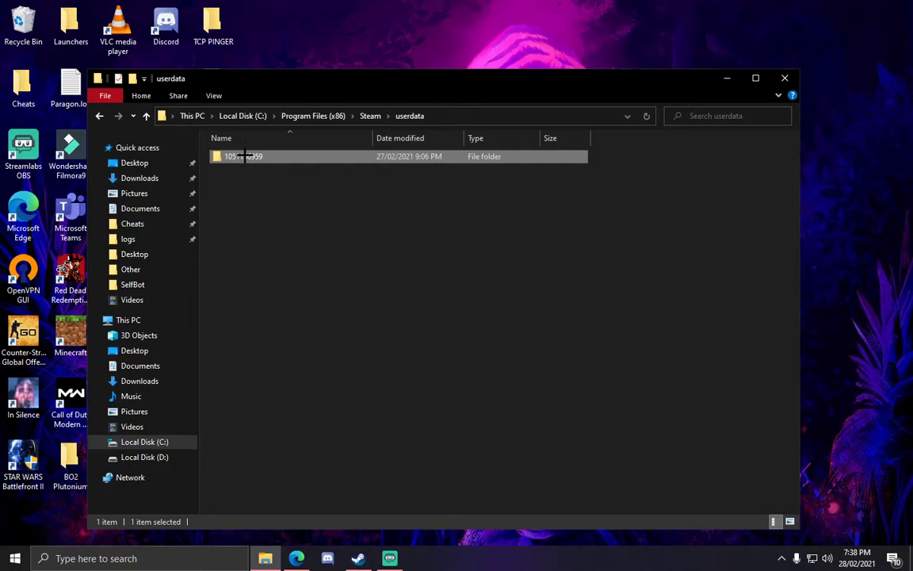
# Open the user-number folder and place its window beside the gamesave directory path in the YouTube video description
pyautogui.doubleClick(246, 156)
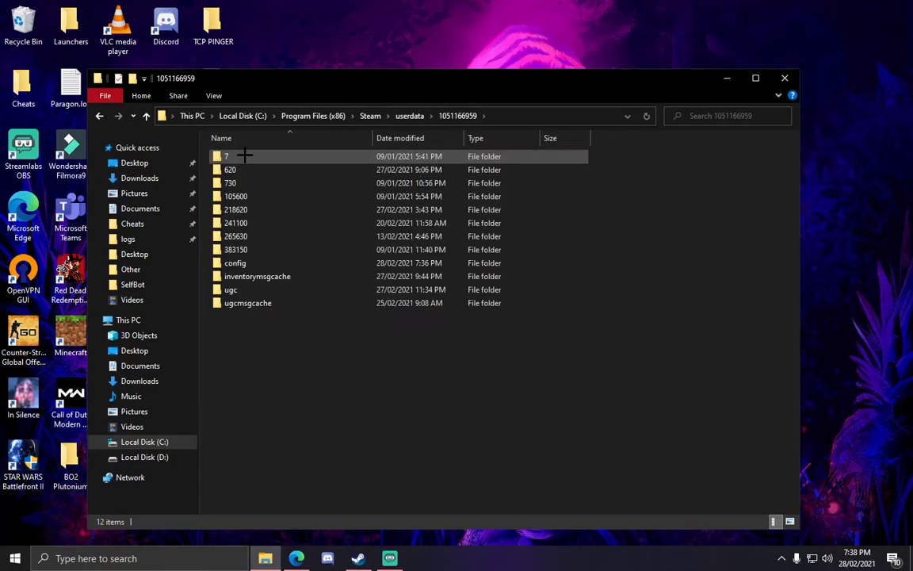
pyautogui.click(297, 558)
pyautogui.click(127, 9)
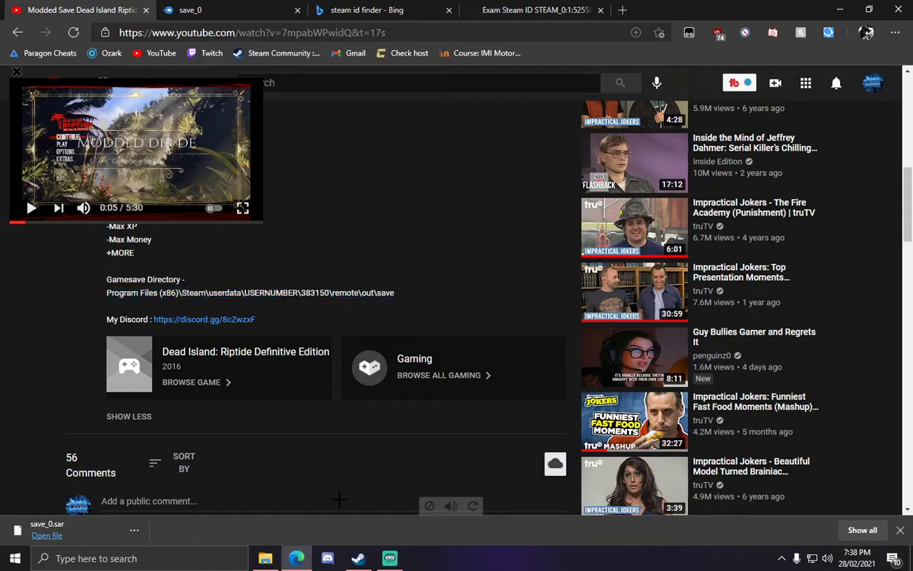
pyautogui.click(267, 557)
pyautogui.moveTo(396, 77); pyautogui.dragTo(785, 73)
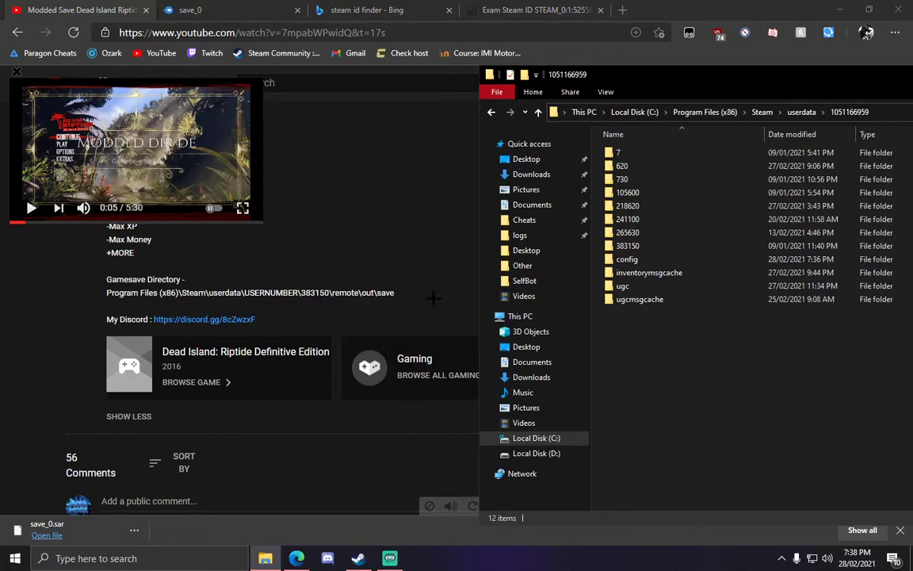
# Go down through the 383150, remote and out folders to open the save folder
pyautogui.doubleClick(631, 246)
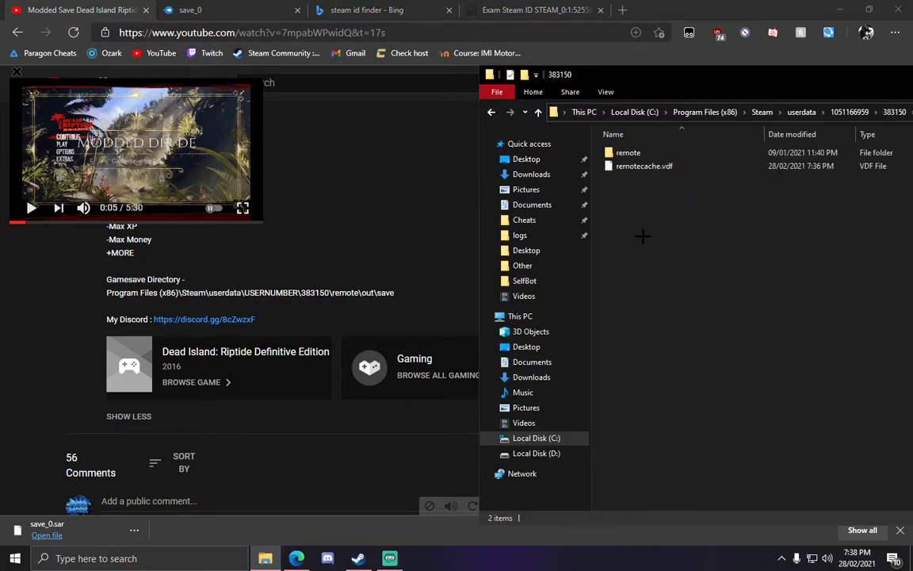
pyautogui.doubleClick(627, 152)
pyautogui.doubleClick(627, 152)
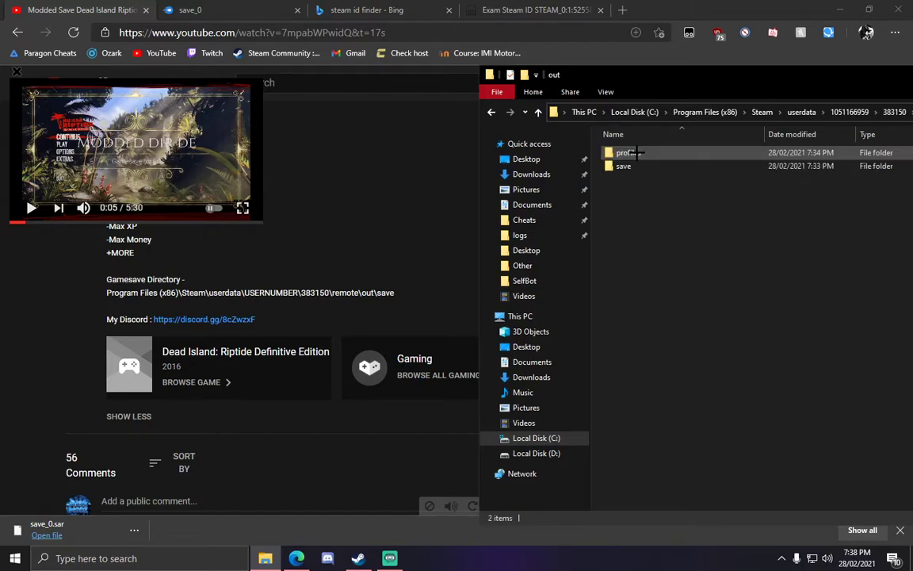
pyautogui.doubleClick(639, 163)
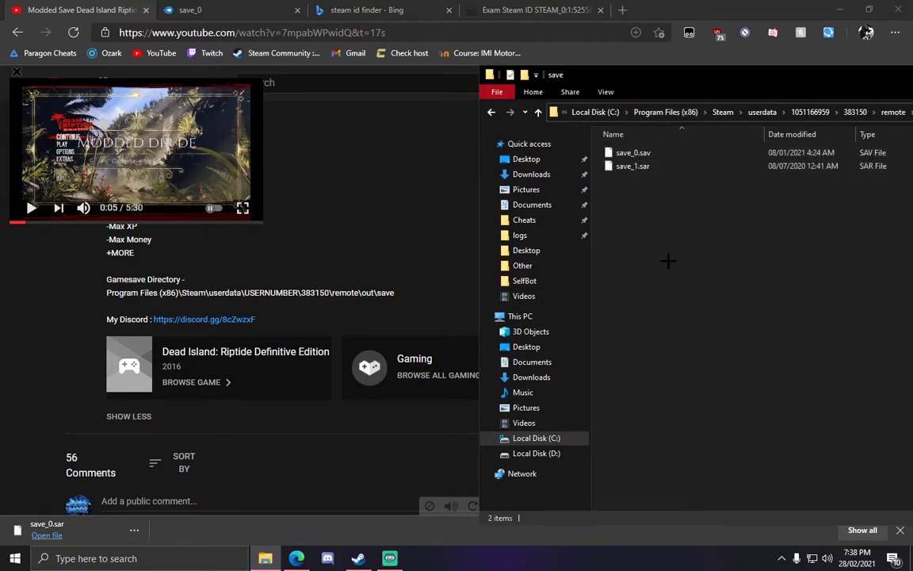
# Delete both existing save files, save_0.sav and save_1.sar, from the save folder
pyautogui.moveTo(670, 260); pyautogui.dragTo(668, 151)
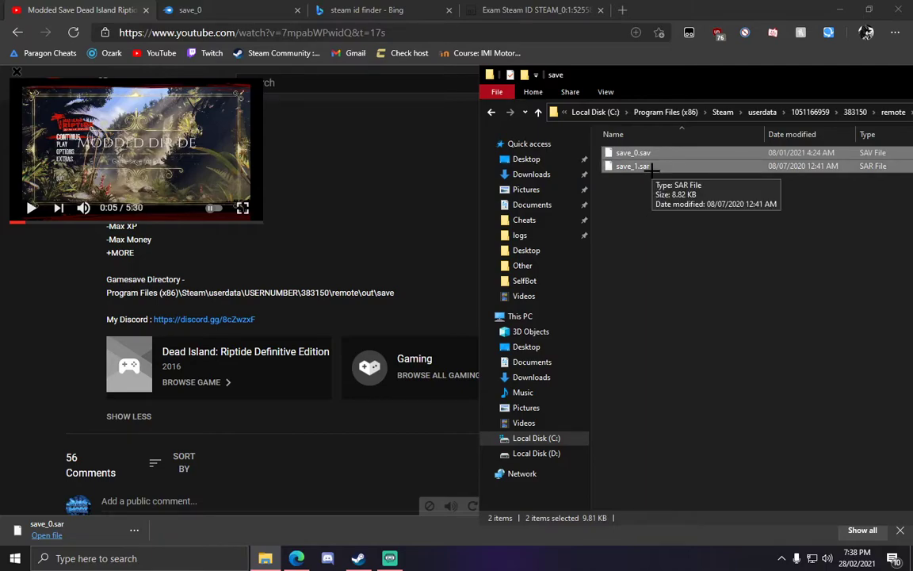
pyautogui.moveTo(652, 166); pyautogui.dragTo(757, 242)
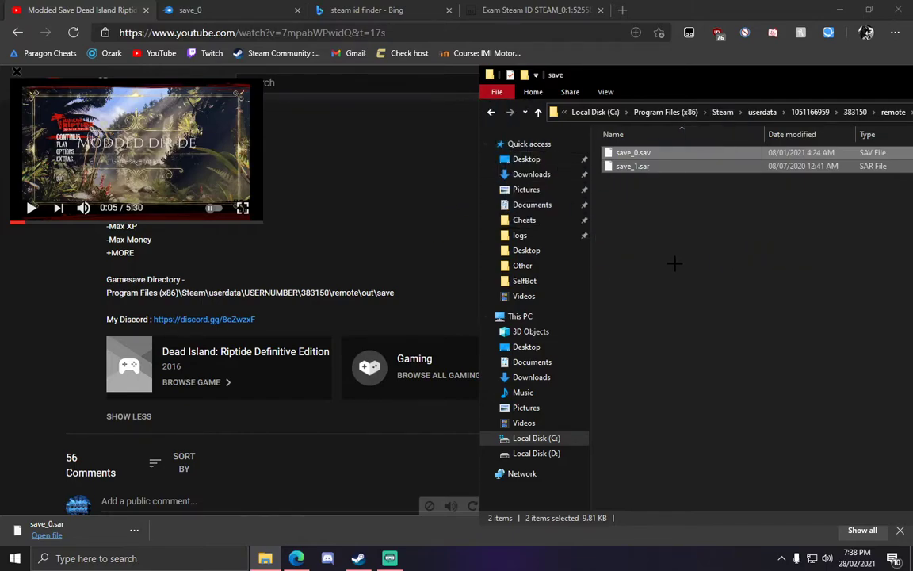
pyautogui.press('Delete')
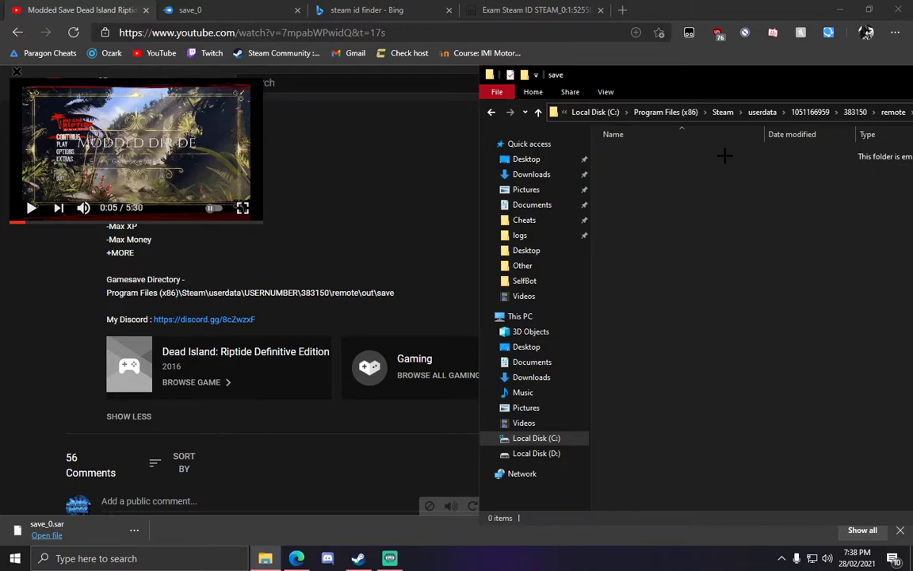
# Copy the downloaded save_0.sar from the browser into the save folder, and clear the folder and browser windows from the desktop
pyautogui.moveTo(624, 71); pyautogui.dragTo(403, 52)
pyautogui.moveTo(44, 527); pyautogui.dragTo(105, 518)
pyautogui.moveTo(191, 520); pyautogui.dragTo(388, 299)
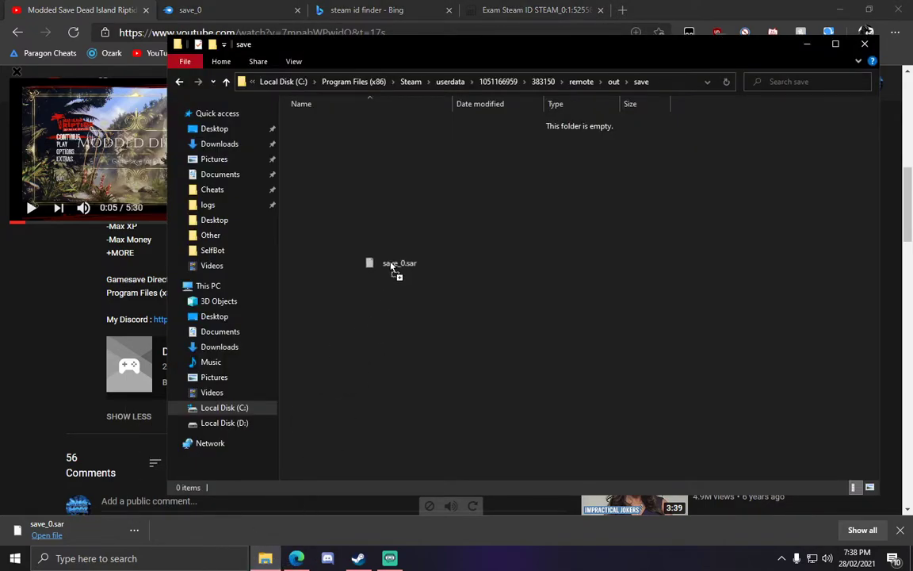
pyautogui.moveTo(390, 260); pyautogui.dragTo(340, 236)
pyautogui.moveTo(412, 249); pyautogui.dragTo(413, 250)
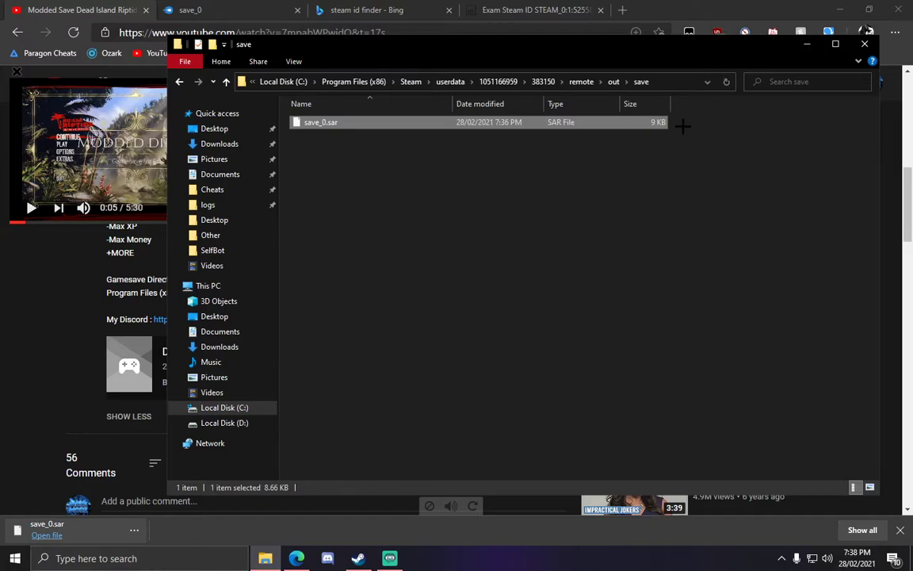
pyautogui.click(865, 44)
pyautogui.click(840, 9)
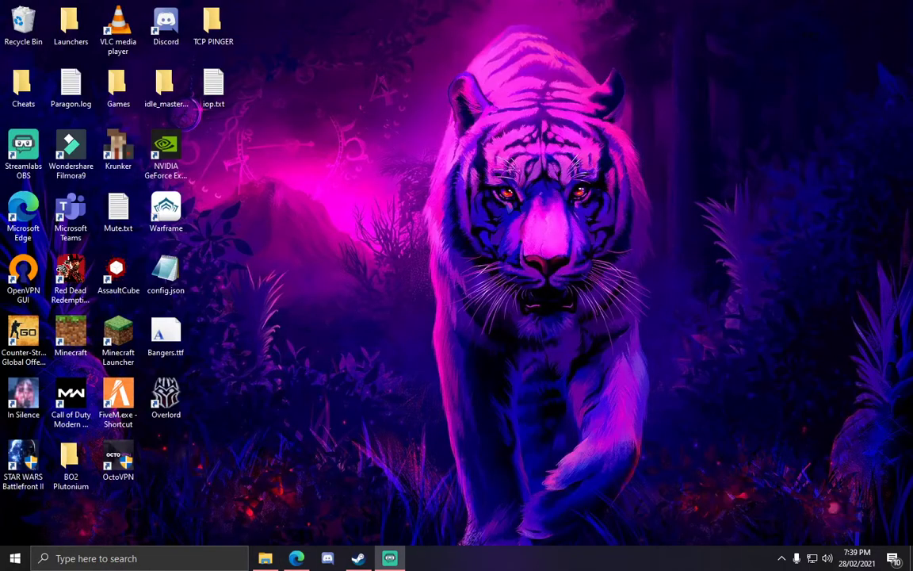
# Switch to Steam and launch Dead Island Riptide Definitive Edition from the library
pyautogui.click(358, 559)
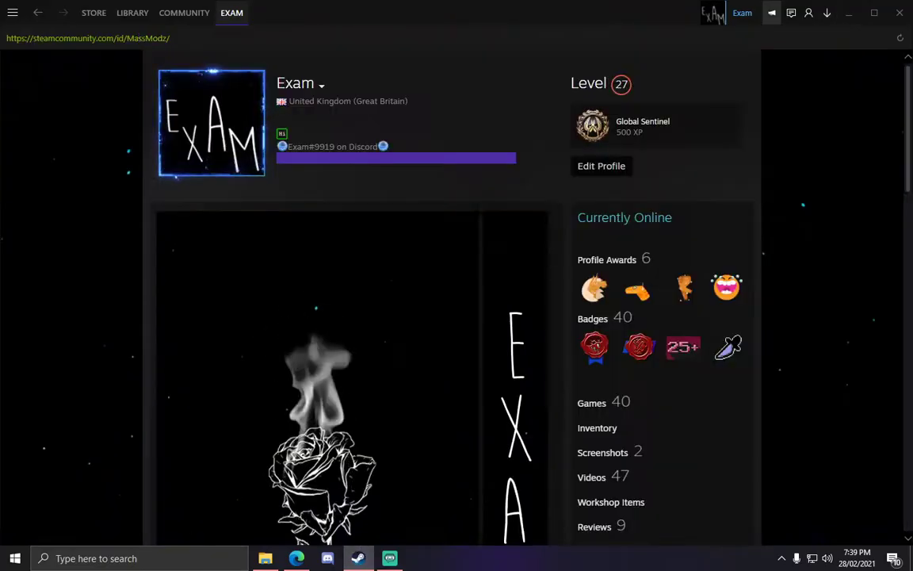
pyautogui.click(132, 13)
pyautogui.click(159, 62)
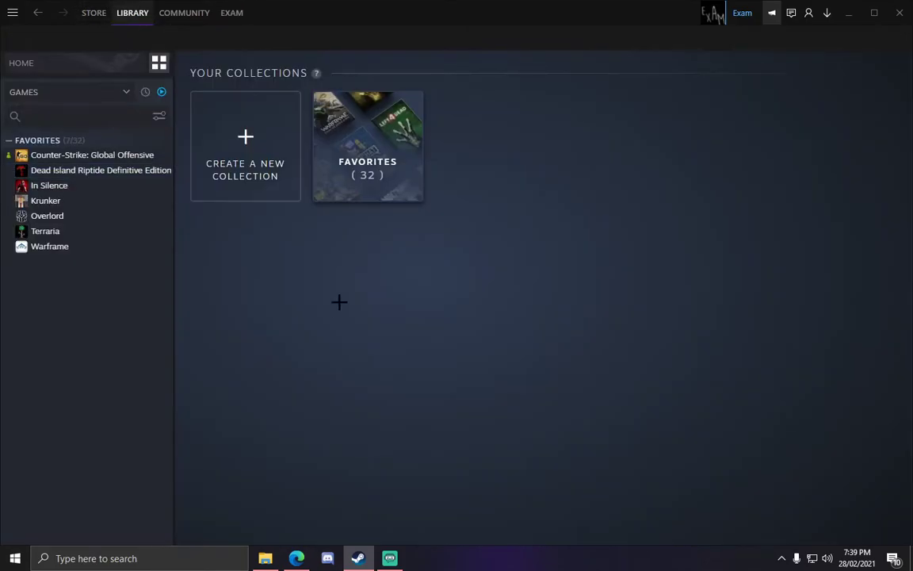
pyautogui.click(112, 169)
pyautogui.click(277, 272)
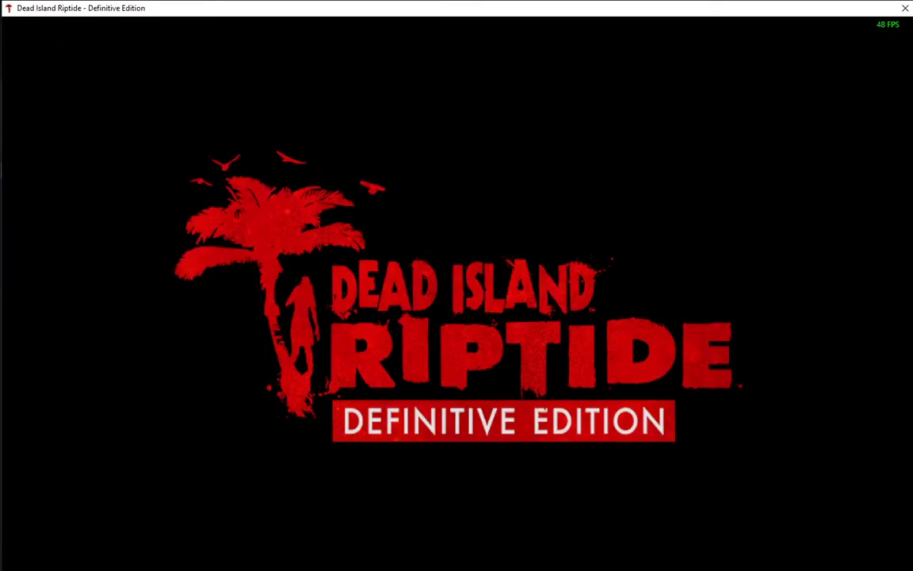
# Start the game with the level 70 Logan save and walk through the Santa Maria Mission
pyautogui.press('Return')
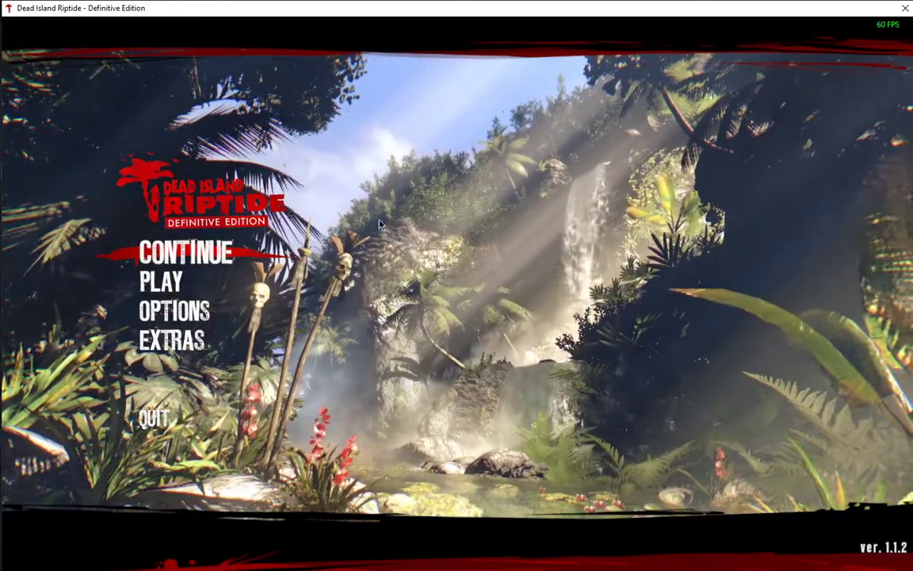
pyautogui.click(158, 284)
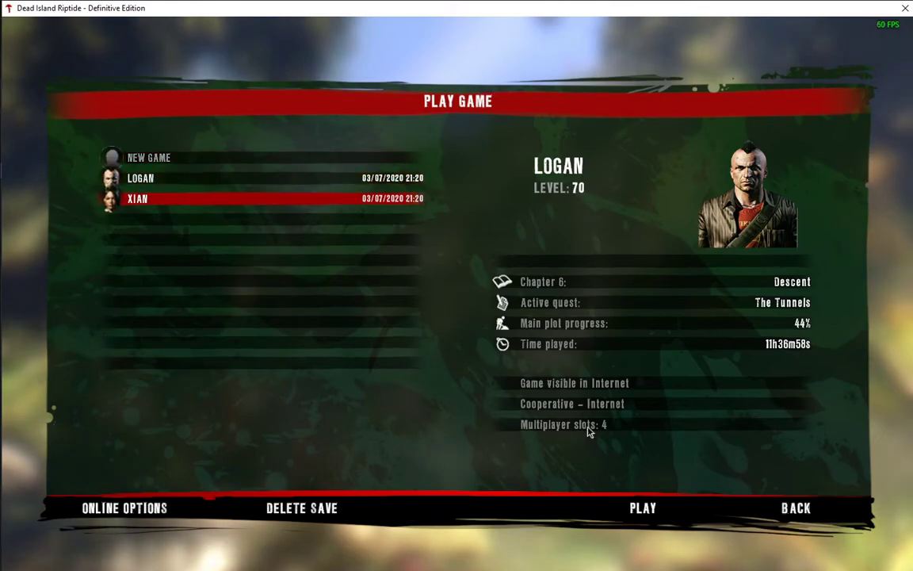
pyautogui.click(644, 516)
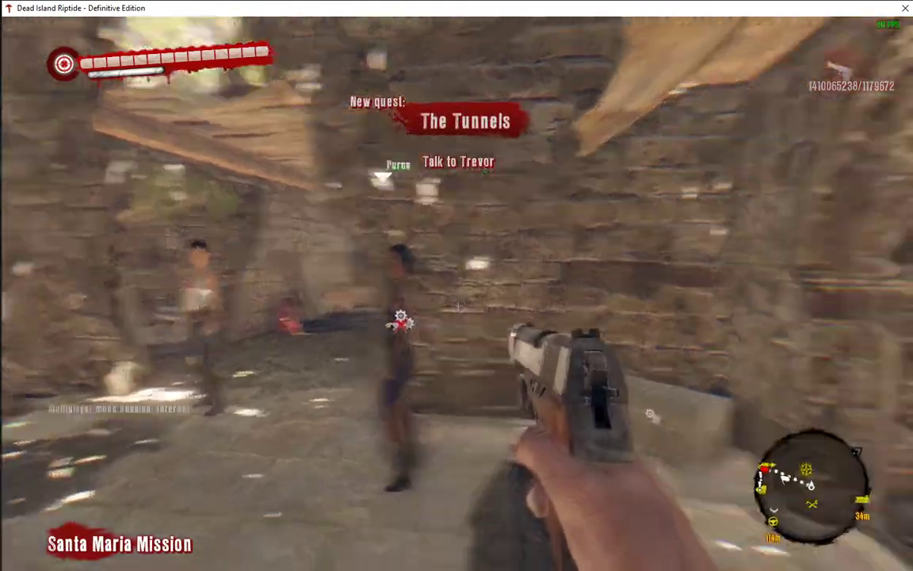
pyautogui.press('w')
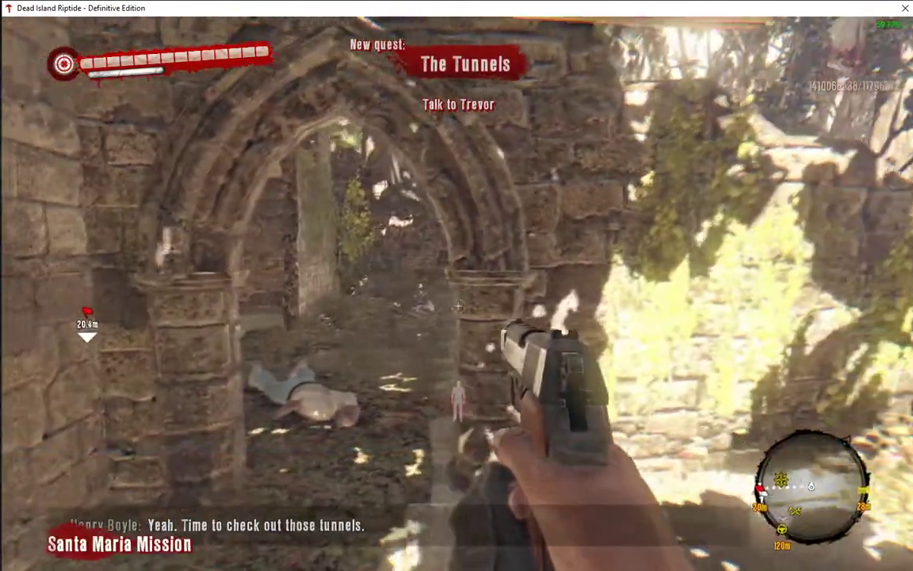
pyautogui.press('w')
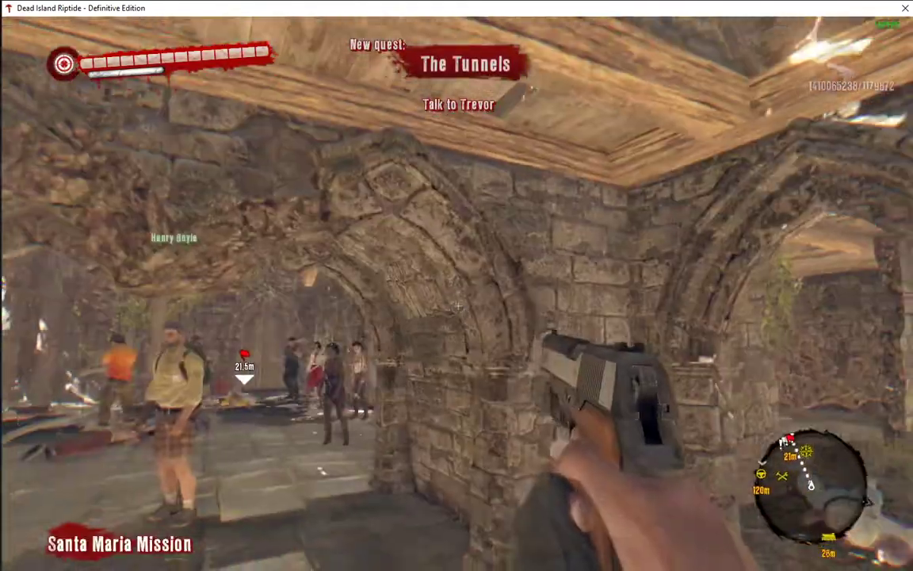